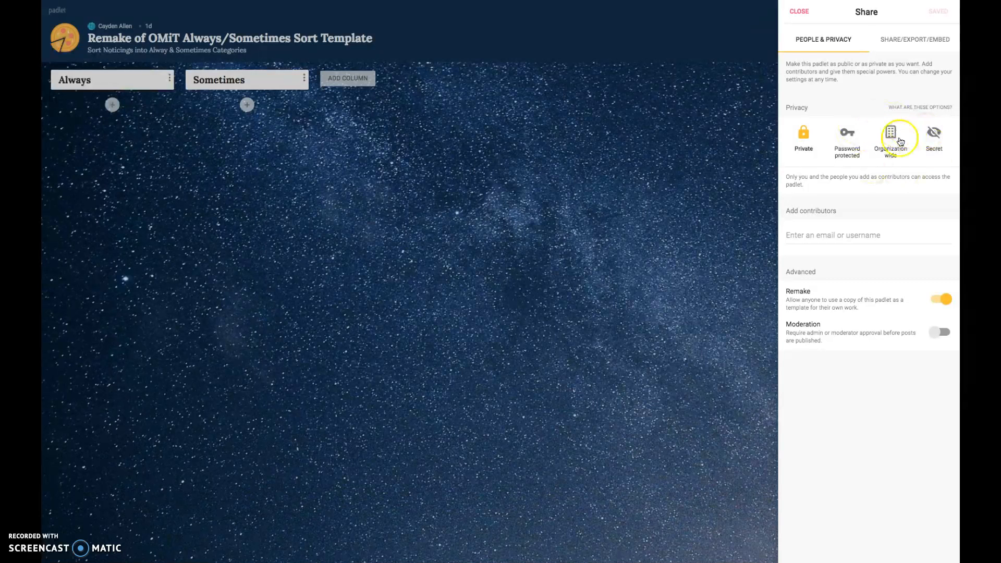
Make the padlet Secret, leaving link holders at the Can write access level
click(934, 135)
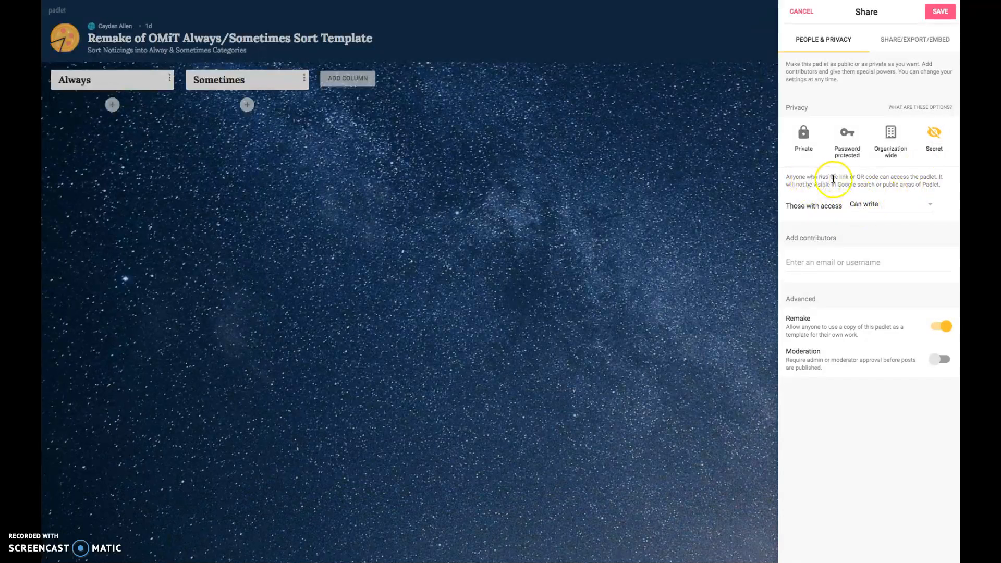
click(863, 204)
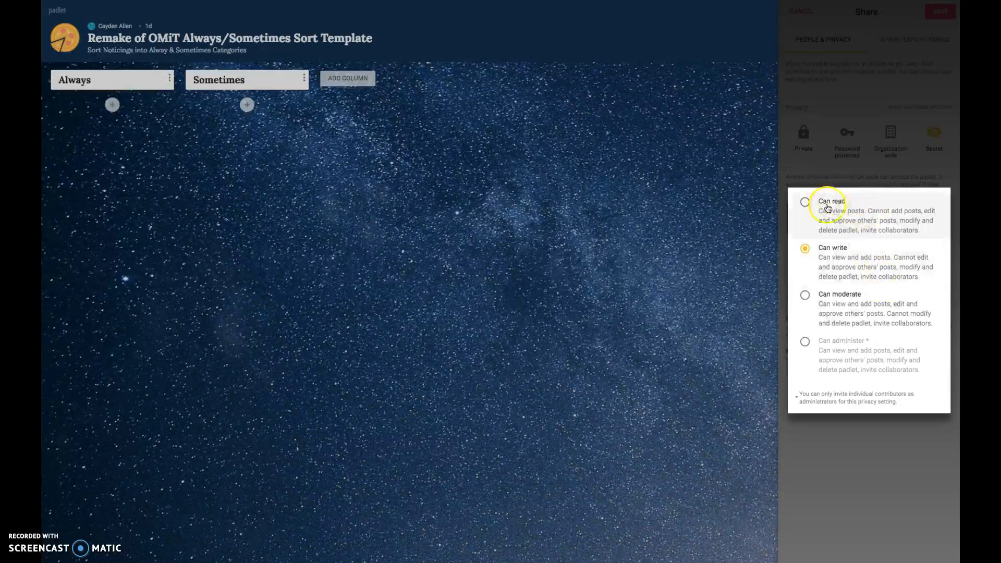
click(854, 173)
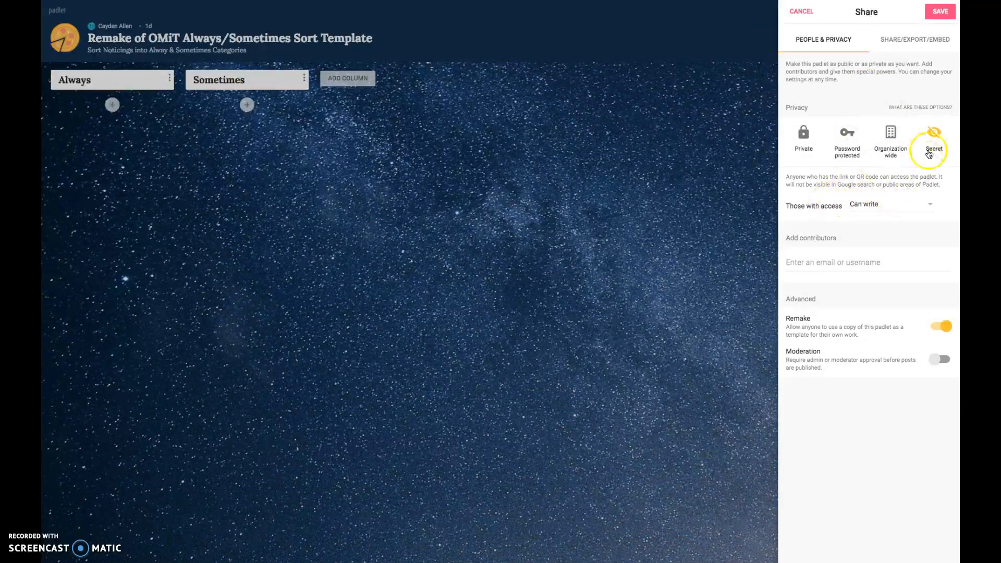
Copy the padlet's link from Share/Export/Embed and return to People & Privacy
click(909, 43)
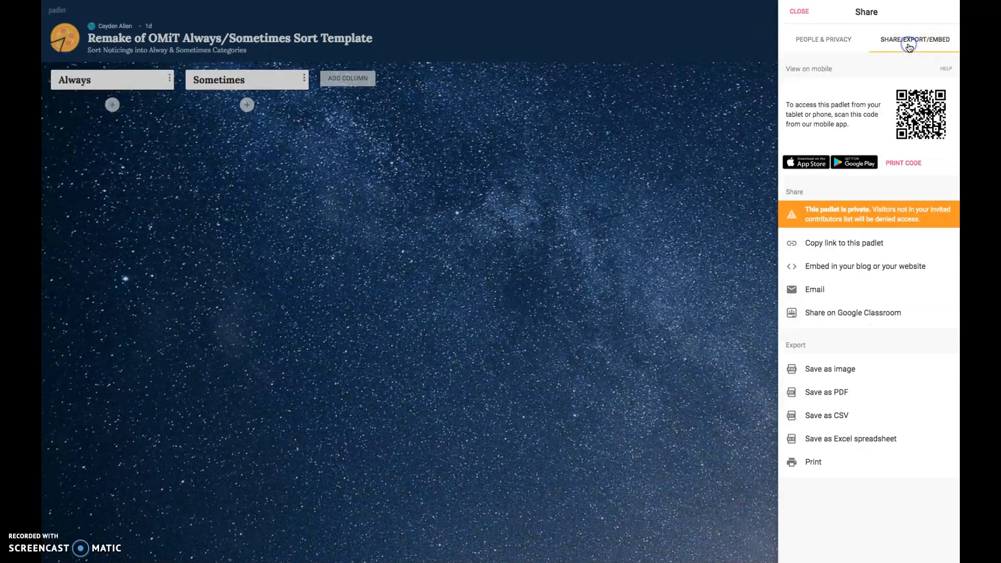
click(859, 246)
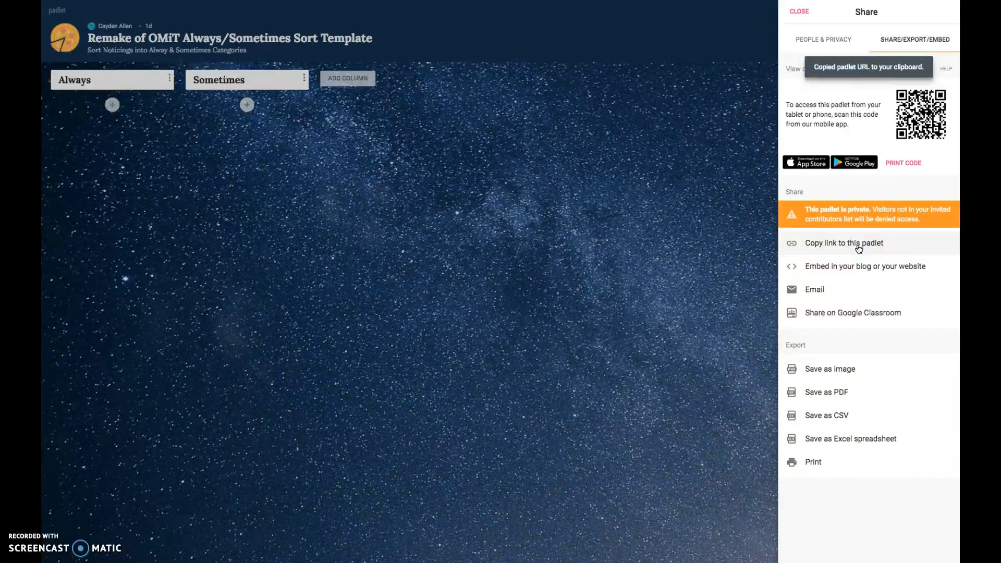
click(824, 44)
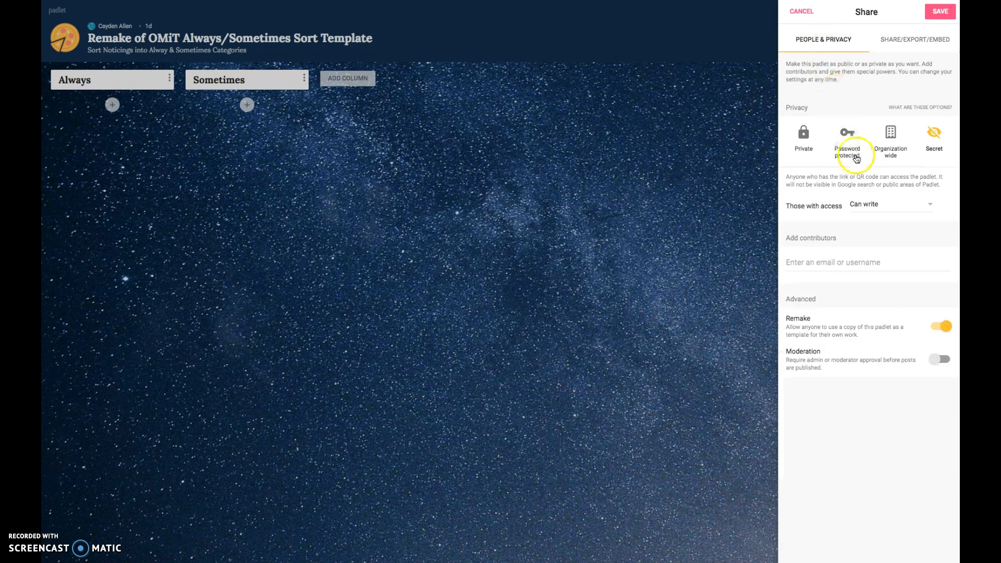
Make the padlet Private and start entering a contributor's username
click(803, 144)
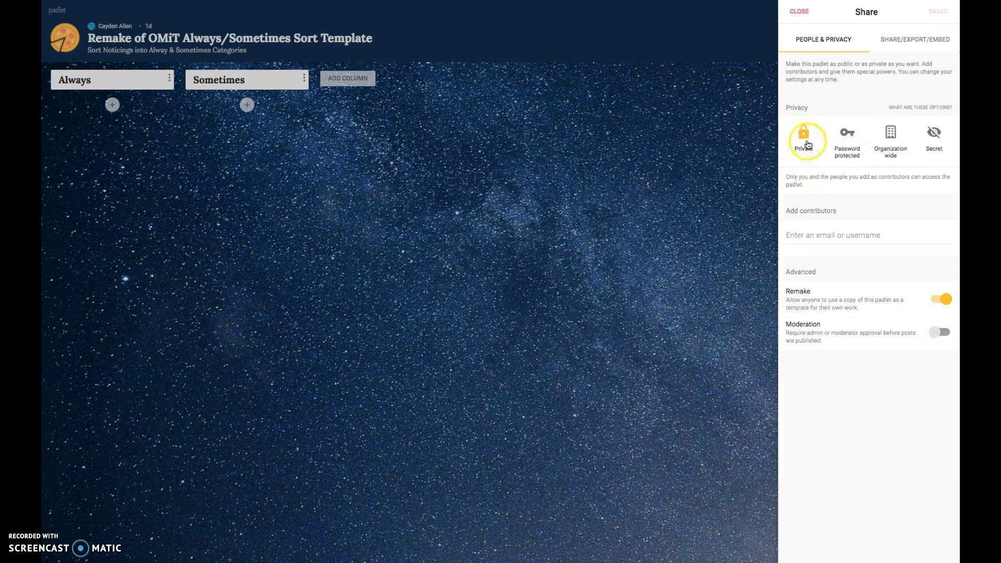
click(815, 235)
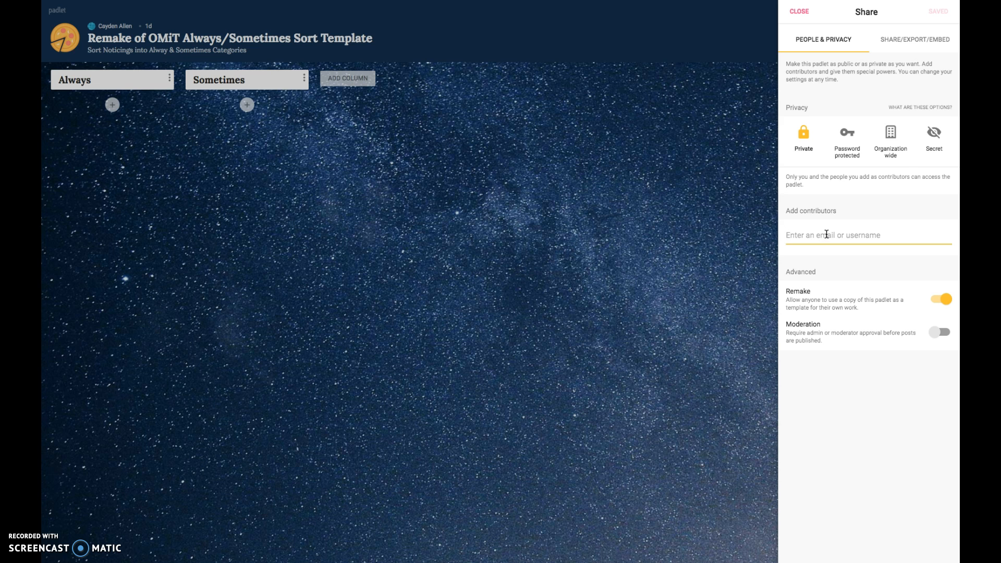
text(sallen)
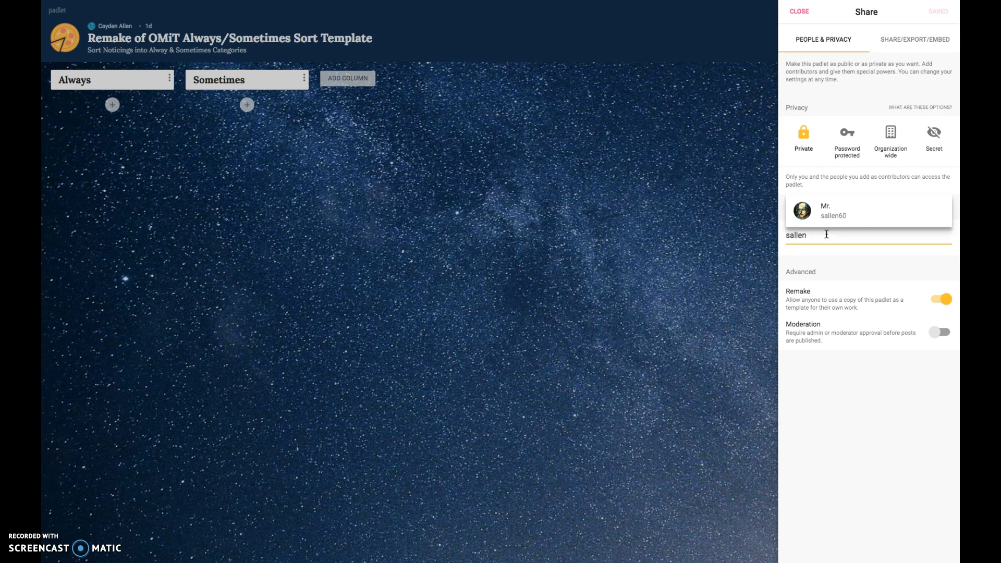
click(830, 210)
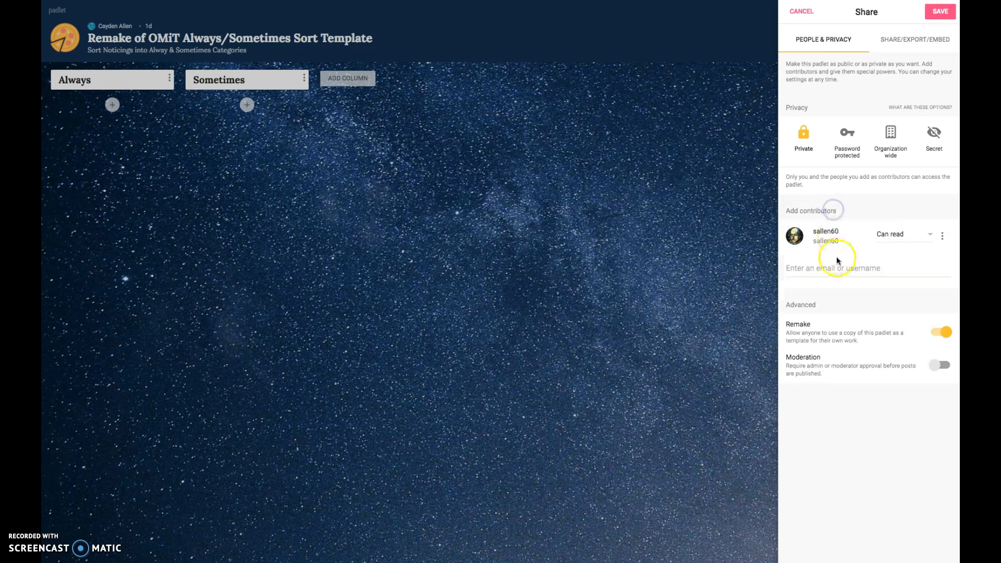
click(905, 234)
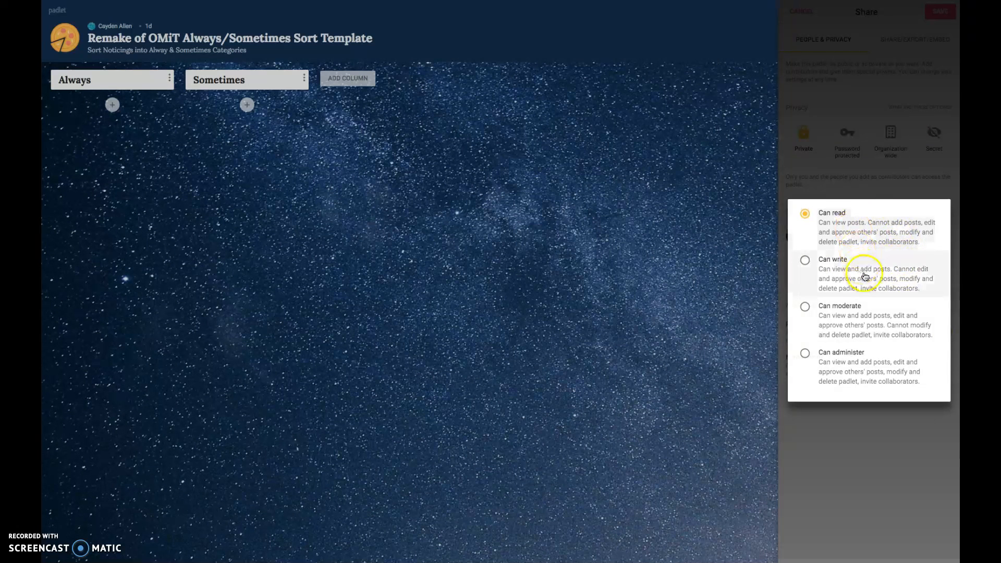
click(865, 248)
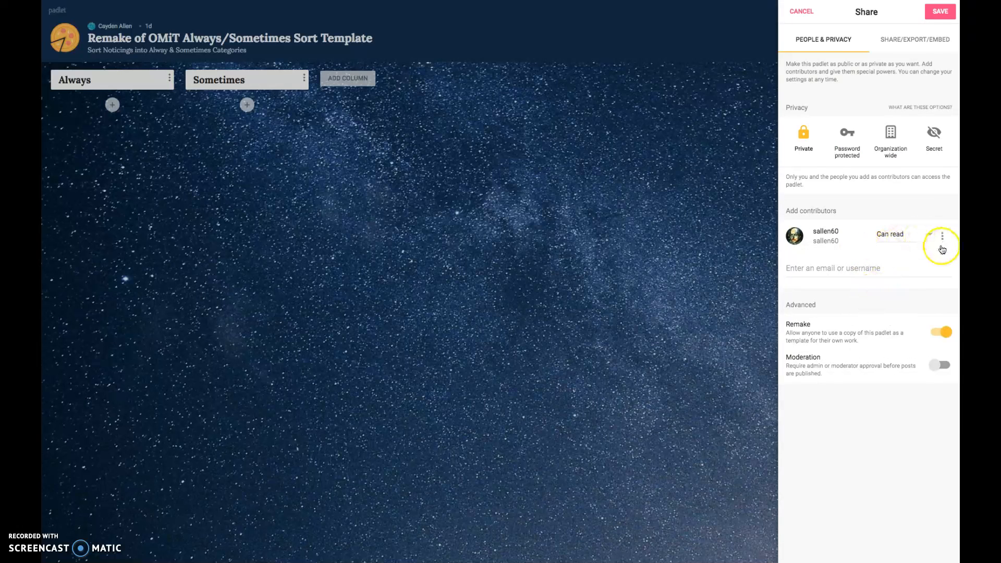
click(942, 16)
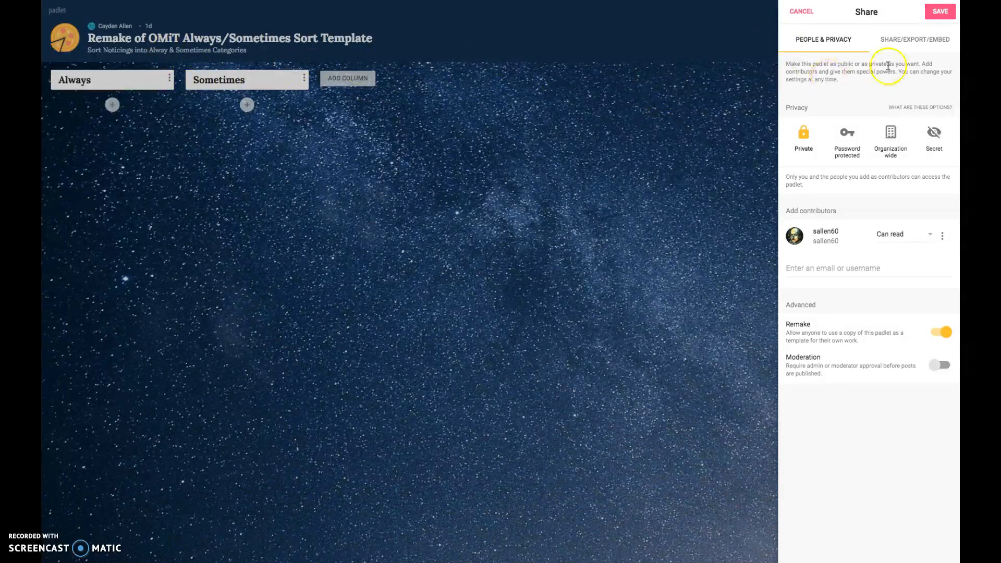
Save the Private setting and new contributor in the Share panel
click(944, 13)
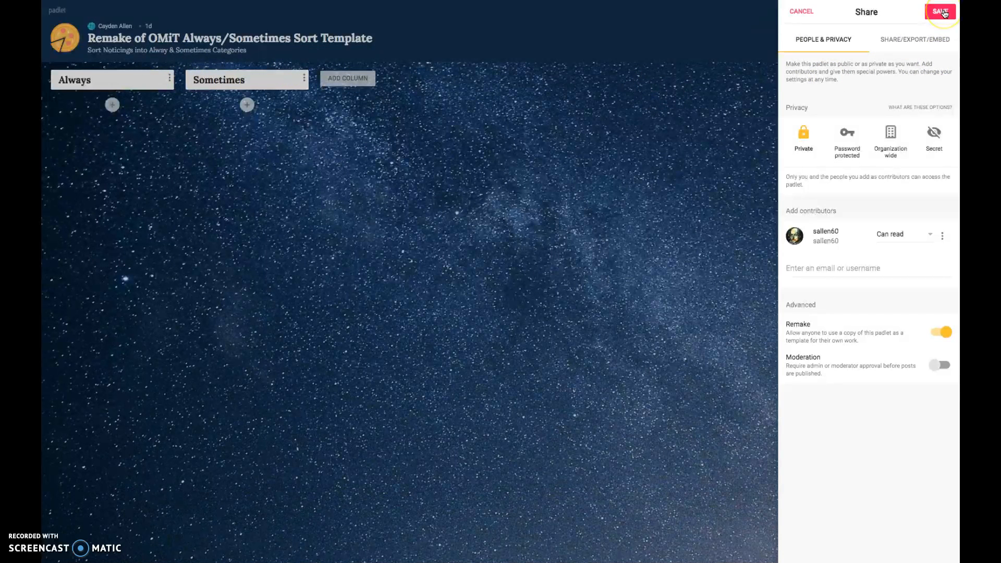